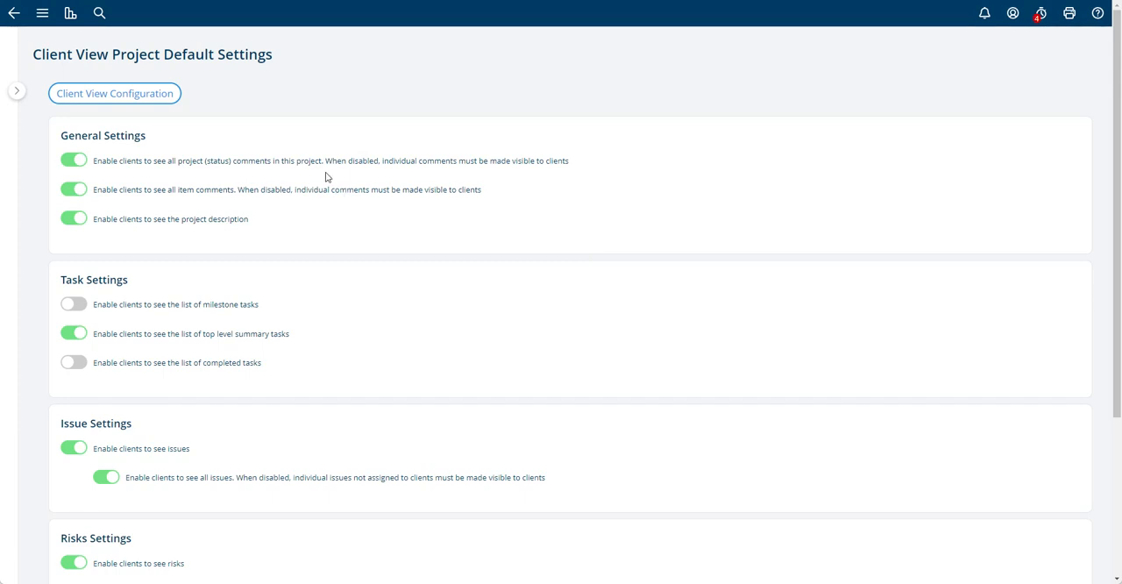
Open the default project settings from the Client View Configuration and toggle clients seeing all project status comments off and back on
{"action": "left_click", "coordinate": [86, 96]}
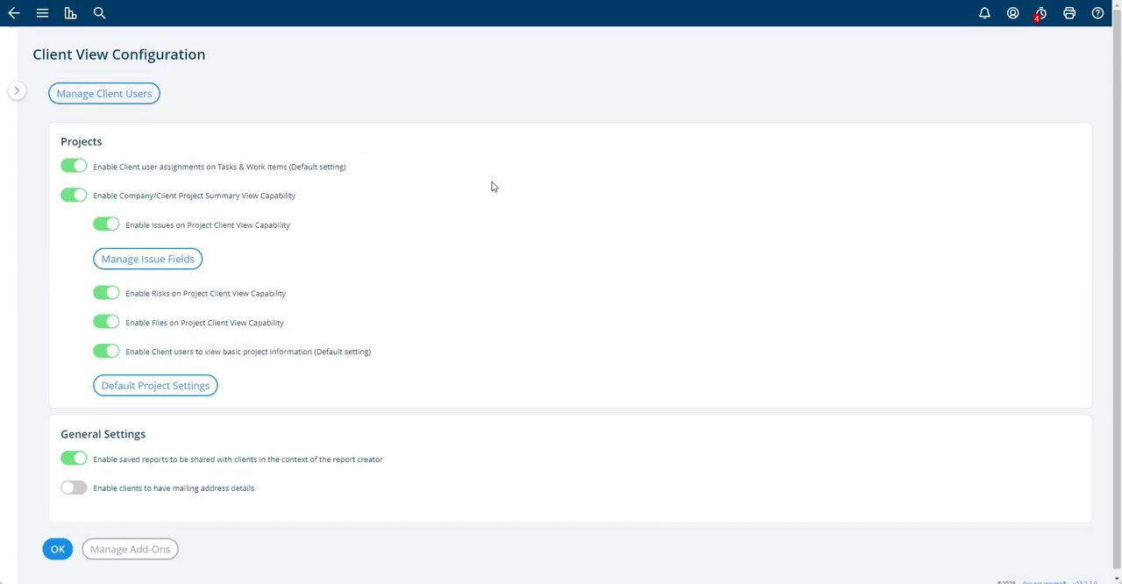
{"action": "left_click", "coordinate": [174, 387]}
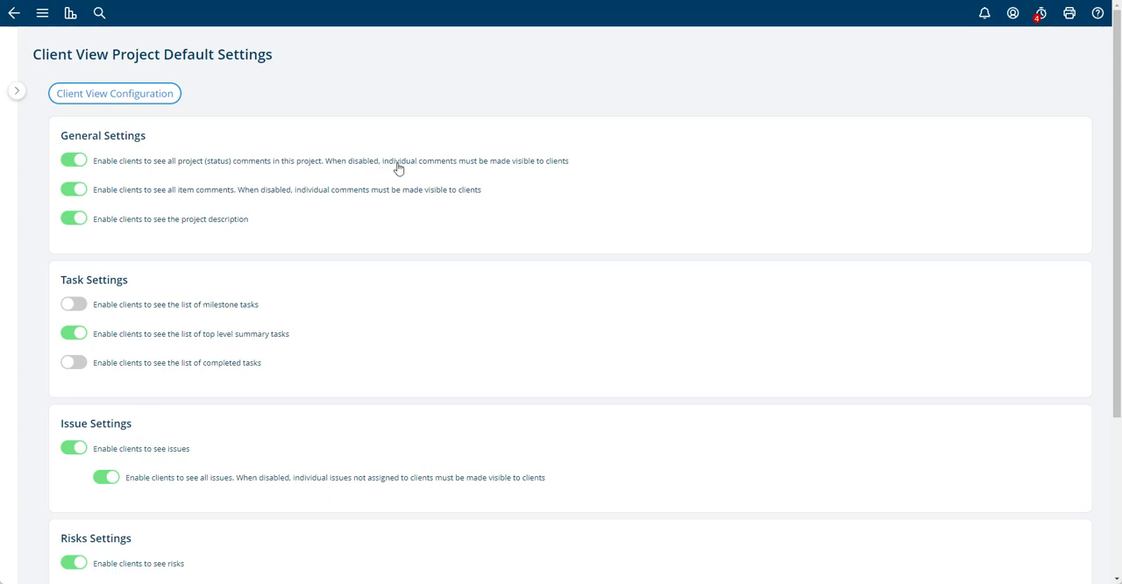
{"action": "left_click", "coordinate": [268, 168]}
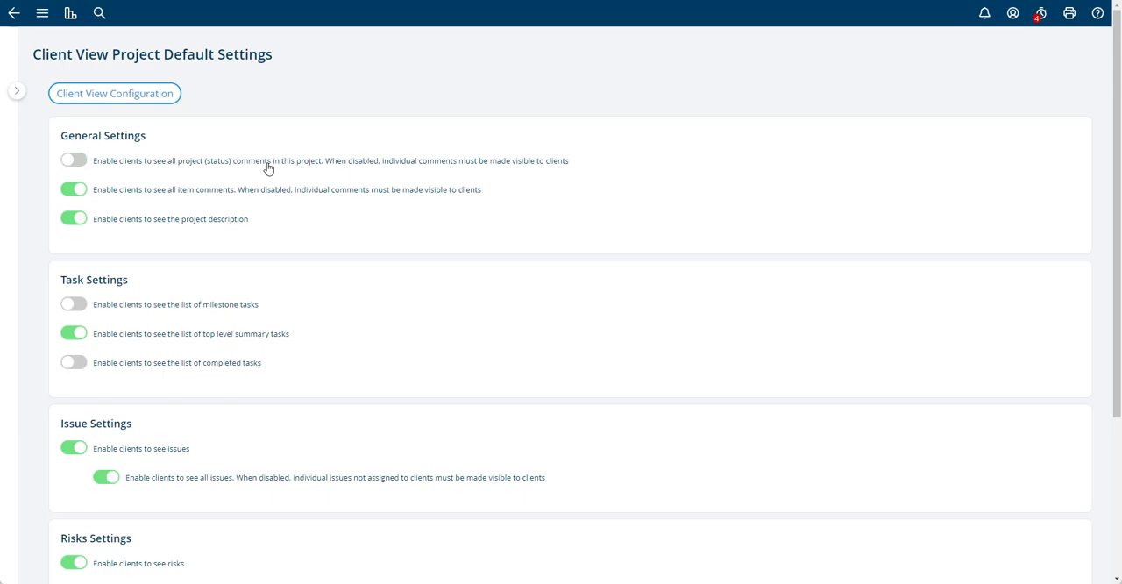
{"action": "left_click", "coordinate": [359, 166]}
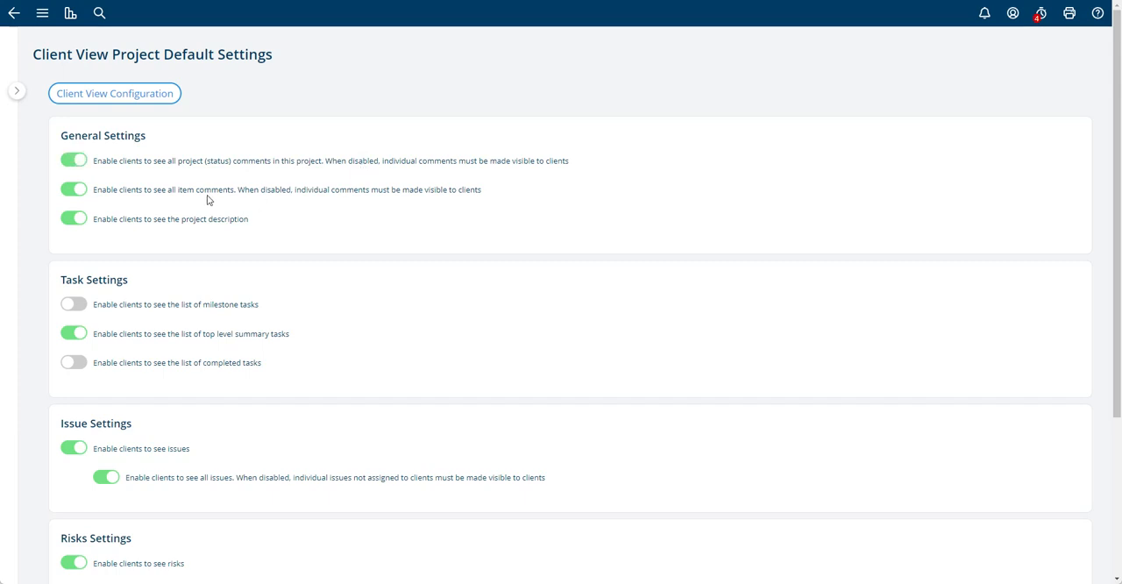
Toggle the general defaults for clients seeing all item comments and the project description off and back on
{"action": "left_click", "coordinate": [208, 194]}
{"action": "left_click", "coordinate": [126, 191]}
{"action": "left_click", "coordinate": [233, 195]}
{"action": "left_click", "coordinate": [233, 196]}
{"action": "double_click", "coordinate": [185, 221]}
{"action": "left_click", "coordinate": [312, 221]}
Try showing clients the list of milestone tasks instead of top level summary tasks, and restore the summary tasks default
{"action": "scroll", "coordinate": [432, 220], "scroll_direction": "down", "scroll_amount": 3}
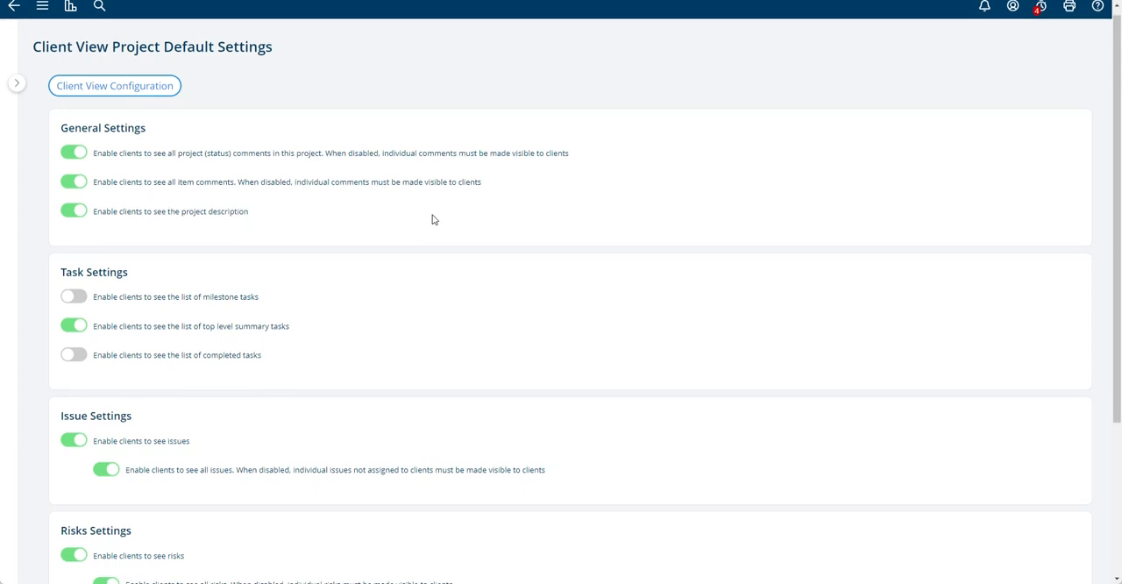
{"action": "scroll", "coordinate": [432, 219], "scroll_direction": "down", "scroll_amount": 3}
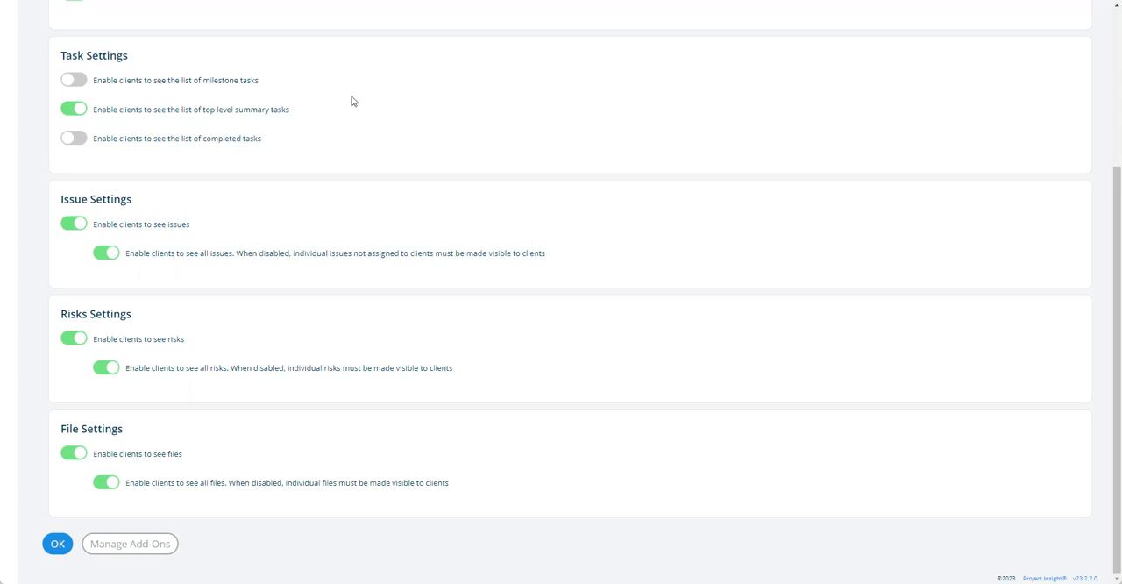
{"action": "scroll", "coordinate": [351, 102], "scroll_direction": "up", "scroll_amount": 1}
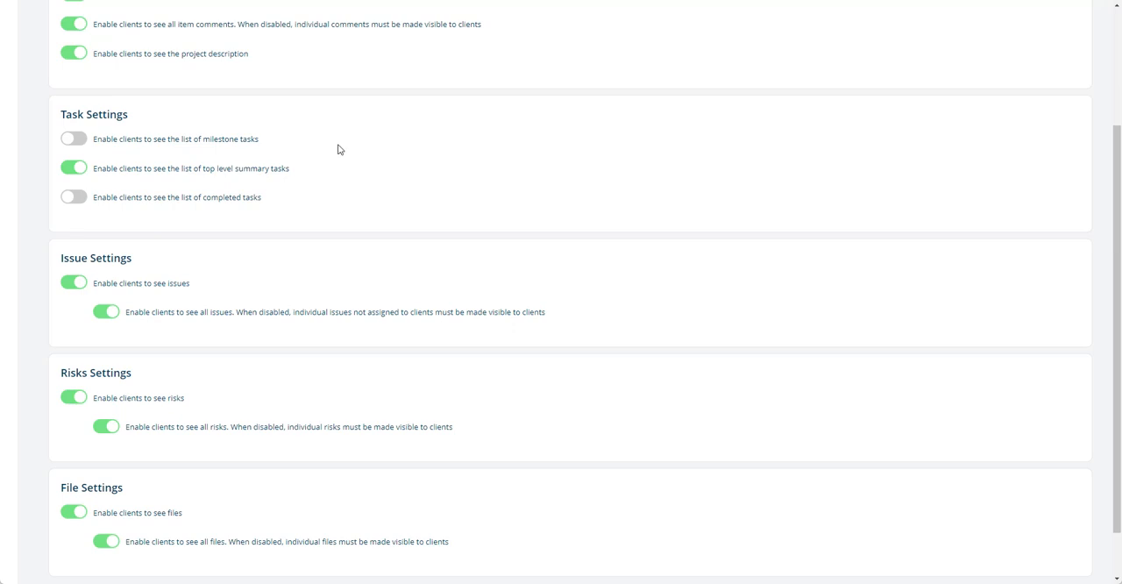
{"action": "left_click", "coordinate": [189, 170]}
{"action": "left_click", "coordinate": [181, 142]}
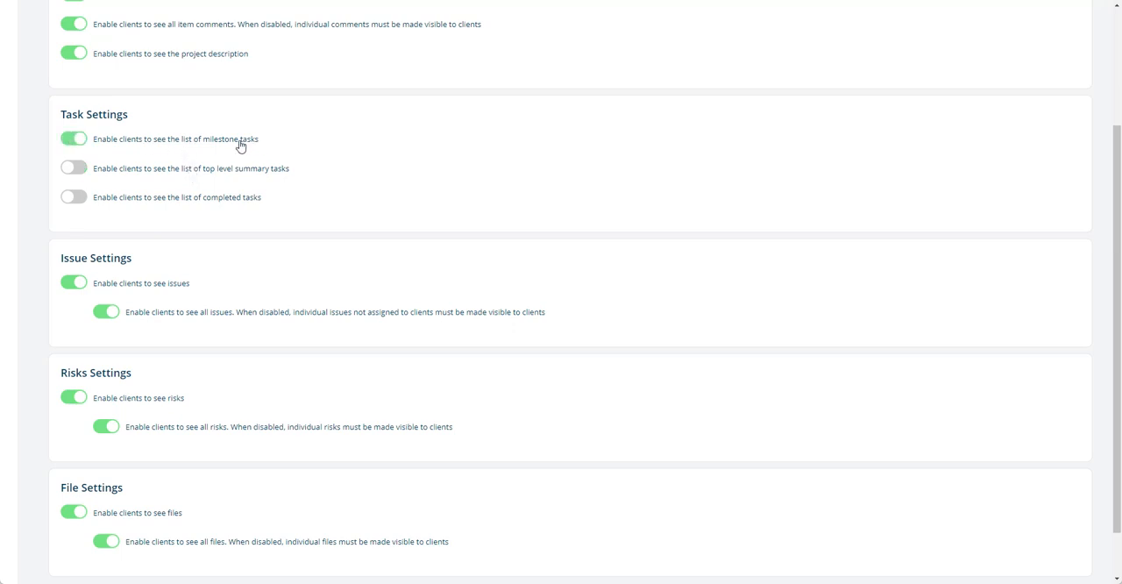
{"action": "left_click", "coordinate": [230, 146]}
{"action": "left_click", "coordinate": [128, 174]}
Toggle the client defaults for completed, top level summary and milestone tasks, leaving only the summary tasks list enabled
{"action": "left_click", "coordinate": [176, 203]}
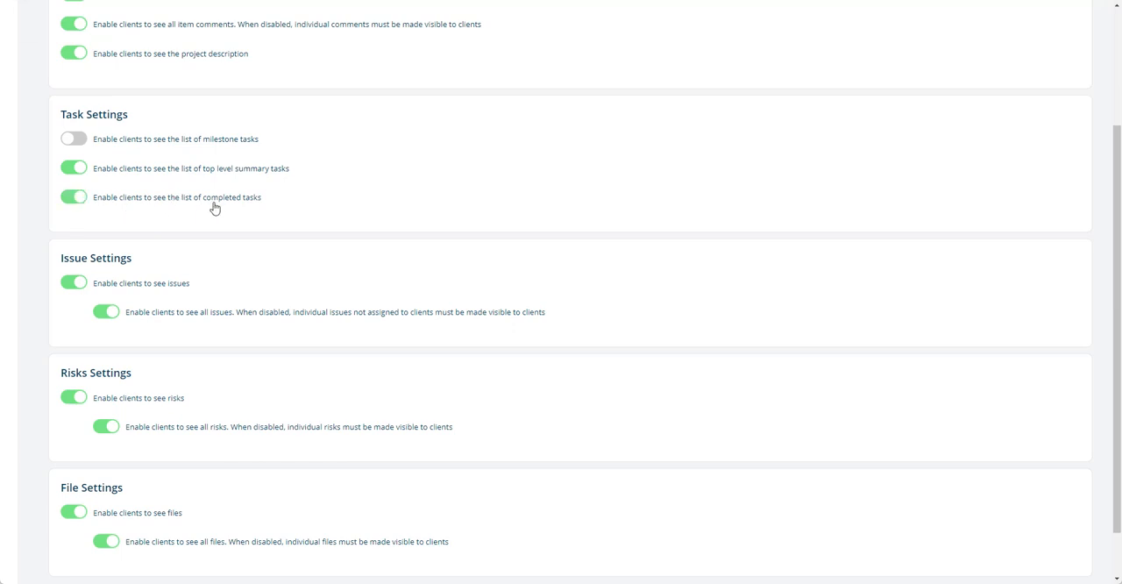
{"action": "left_click", "coordinate": [171, 202]}
{"action": "left_click", "coordinate": [173, 170]}
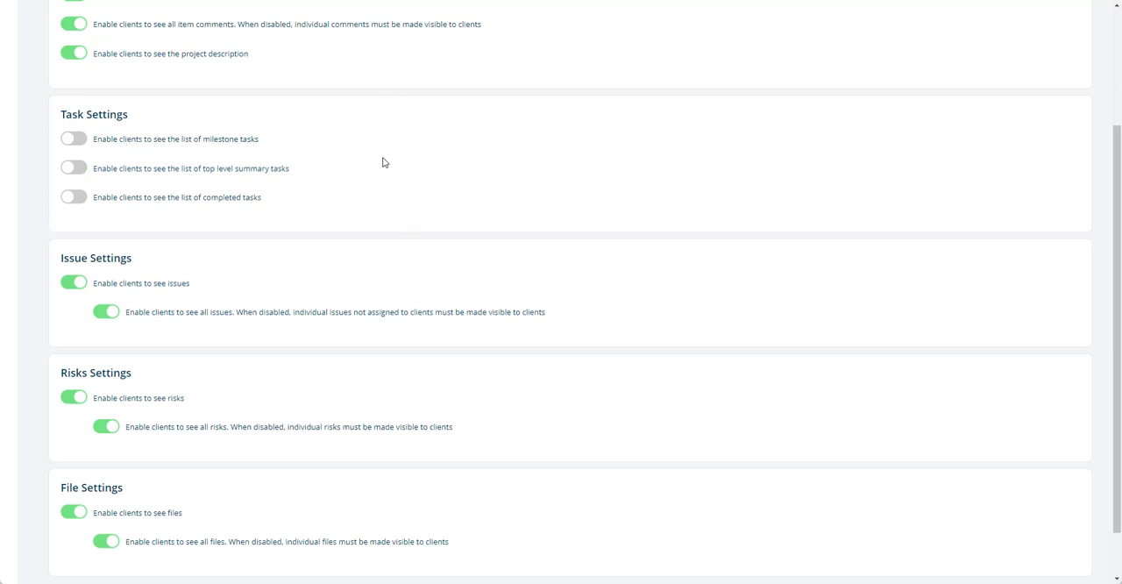
{"action": "left_click", "coordinate": [172, 143]}
{"action": "left_click", "coordinate": [172, 143]}
{"action": "left_click", "coordinate": [169, 173]}
Toggle the issue defaults for clients seeing issues and seeing all issues off and back on
{"action": "scroll", "coordinate": [415, 163], "scroll_direction": "down", "scroll_amount": 2}
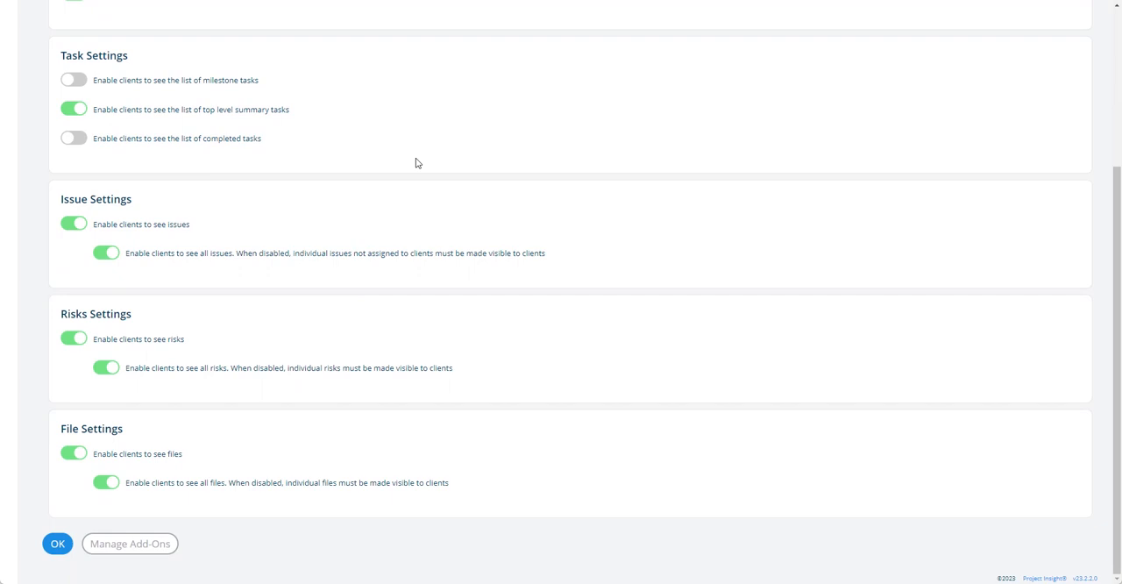
{"action": "left_click", "coordinate": [117, 224]}
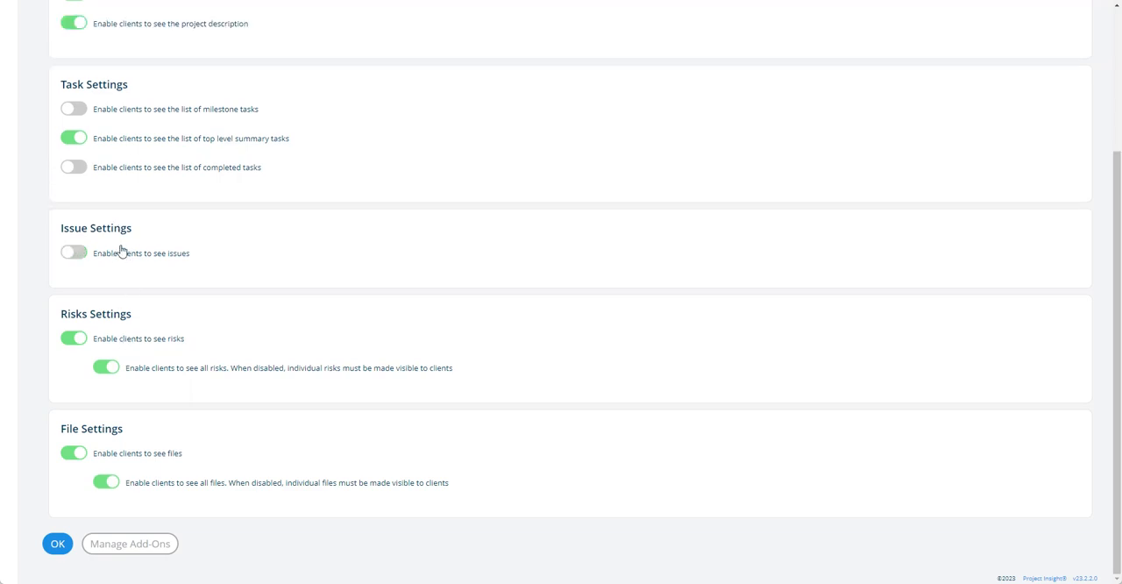
{"action": "left_click", "coordinate": [121, 255]}
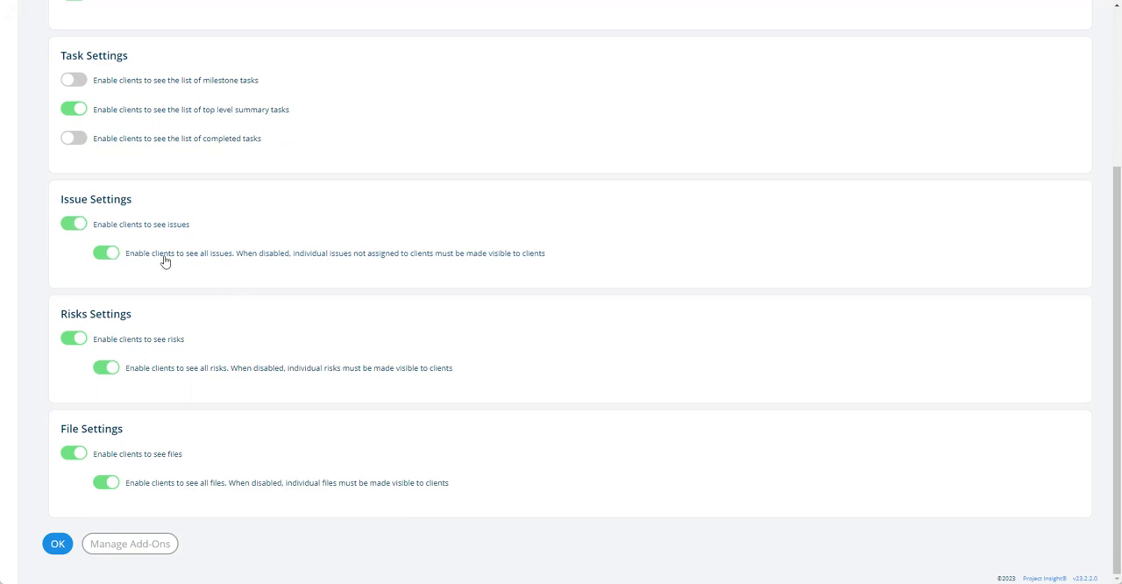
{"action": "left_click", "coordinate": [277, 262]}
{"action": "left_click", "coordinate": [293, 256]}
Toggle the default that enables clients to see risks off and back on twice
{"action": "left_click", "coordinate": [128, 338]}
{"action": "left_click", "coordinate": [143, 367]}
{"action": "left_click", "coordinate": [146, 340]}
{"action": "left_click", "coordinate": [162, 373]}
Toggle the default that enables clients to see all risks off and back on several times
{"action": "left_click", "coordinate": [181, 375]}
{"action": "left_click", "coordinate": [166, 371]}
{"action": "left_click", "coordinate": [255, 375]}
{"action": "left_click", "coordinate": [249, 375]}
{"action": "left_click", "coordinate": [204, 369]}
{"action": "left_click", "coordinate": [135, 372]}
Disable both the see-all-issues and see-all-risks defaults for clients and re-enable them
{"action": "left_click", "coordinate": [245, 257]}
{"action": "left_click", "coordinate": [237, 369]}
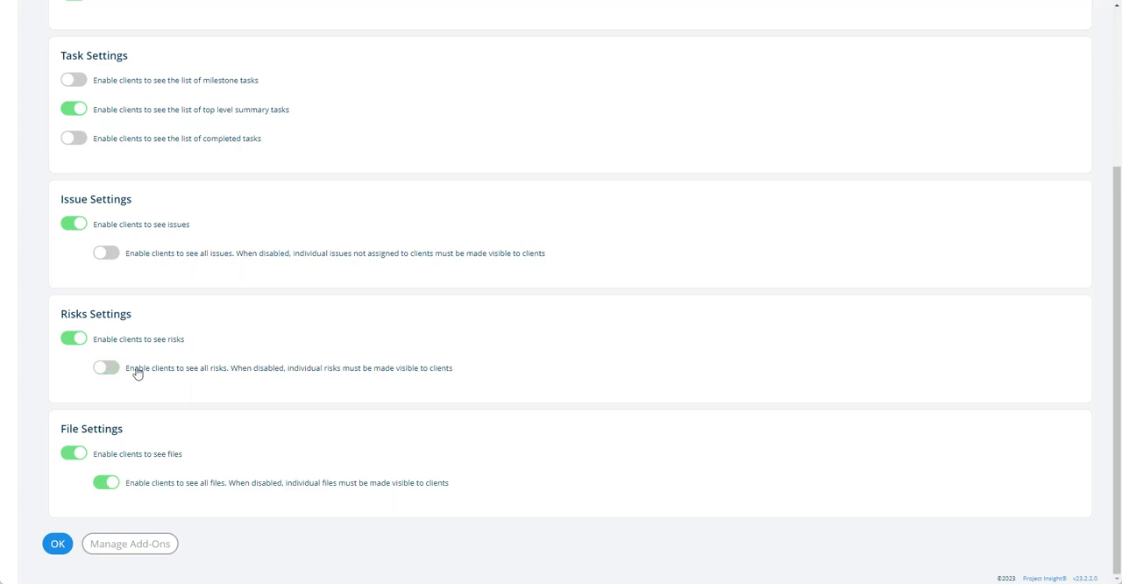
{"action": "left_click", "coordinate": [207, 255]}
{"action": "left_click", "coordinate": [207, 371]}
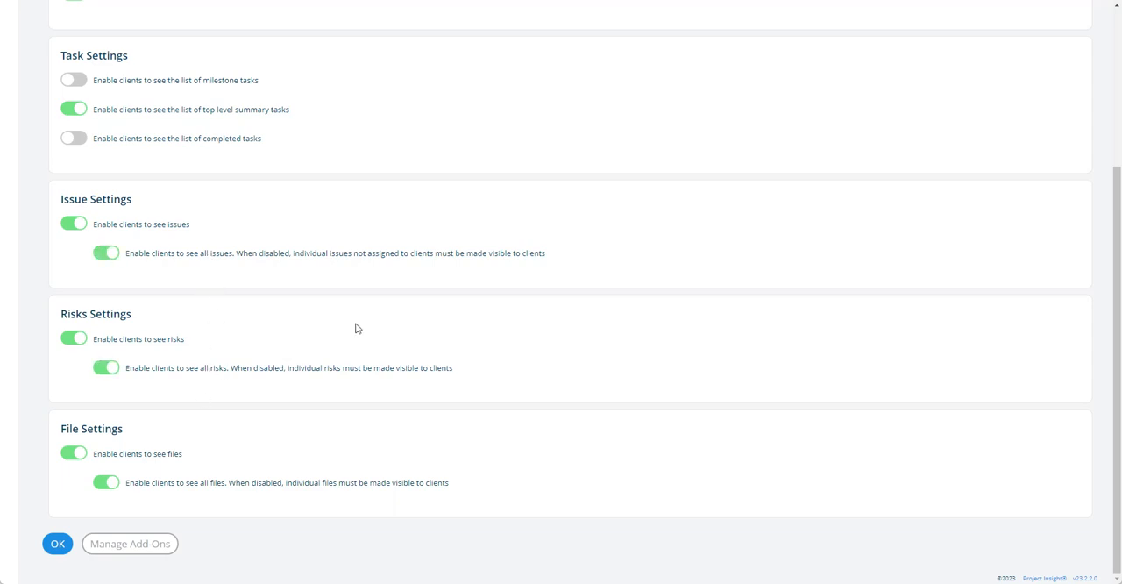
Toggle the file defaults for clients seeing files and seeing all files, leaving both enabled
{"action": "left_click", "coordinate": [137, 454]}
{"action": "left_click", "coordinate": [208, 483]}
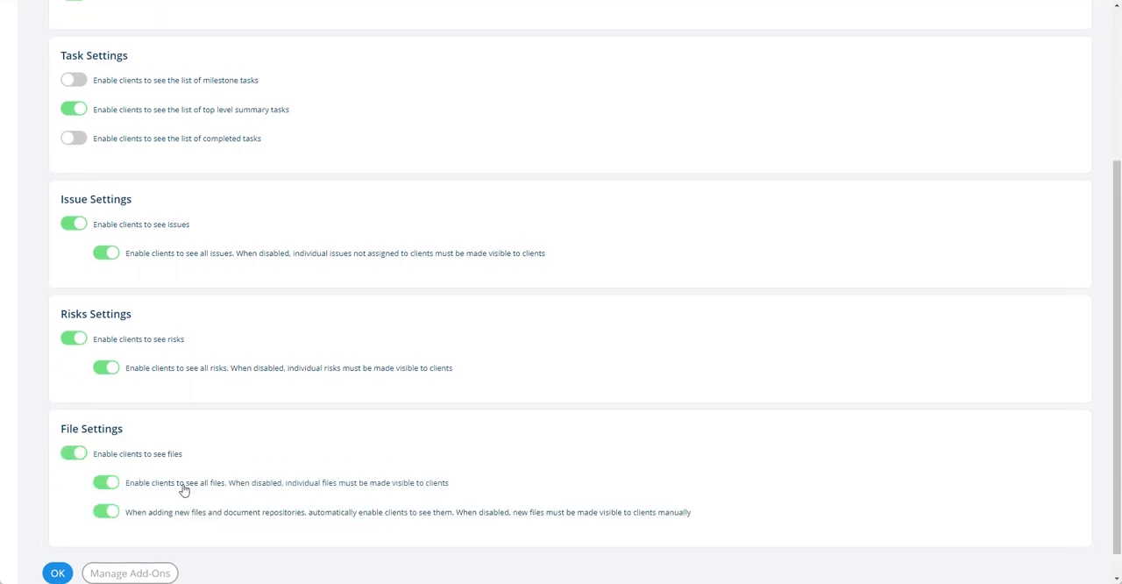
{"action": "left_click", "coordinate": [158, 483]}
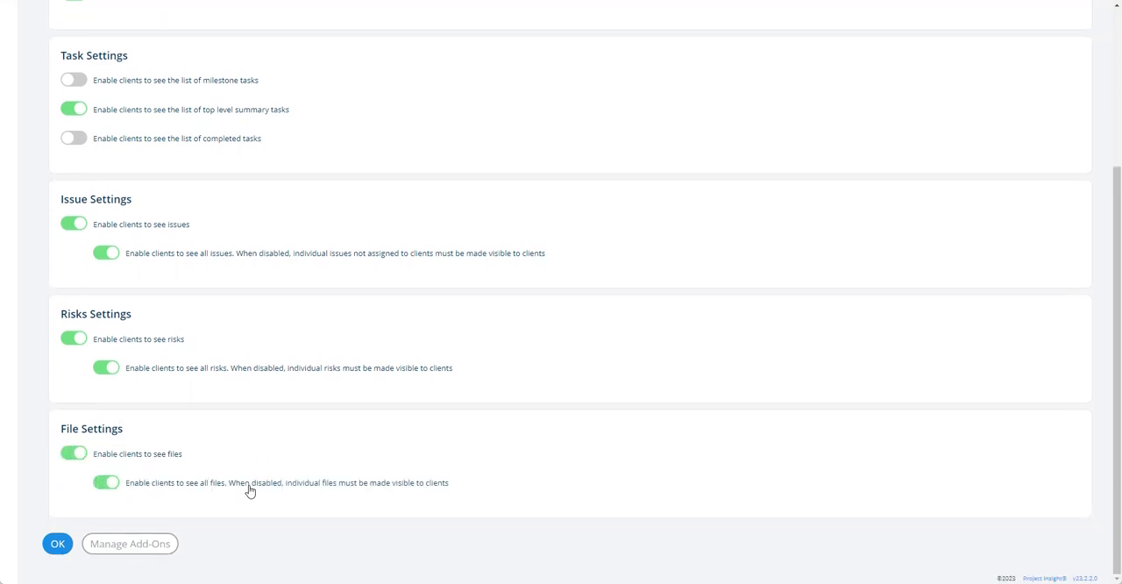
{"action": "left_click", "coordinate": [207, 487]}
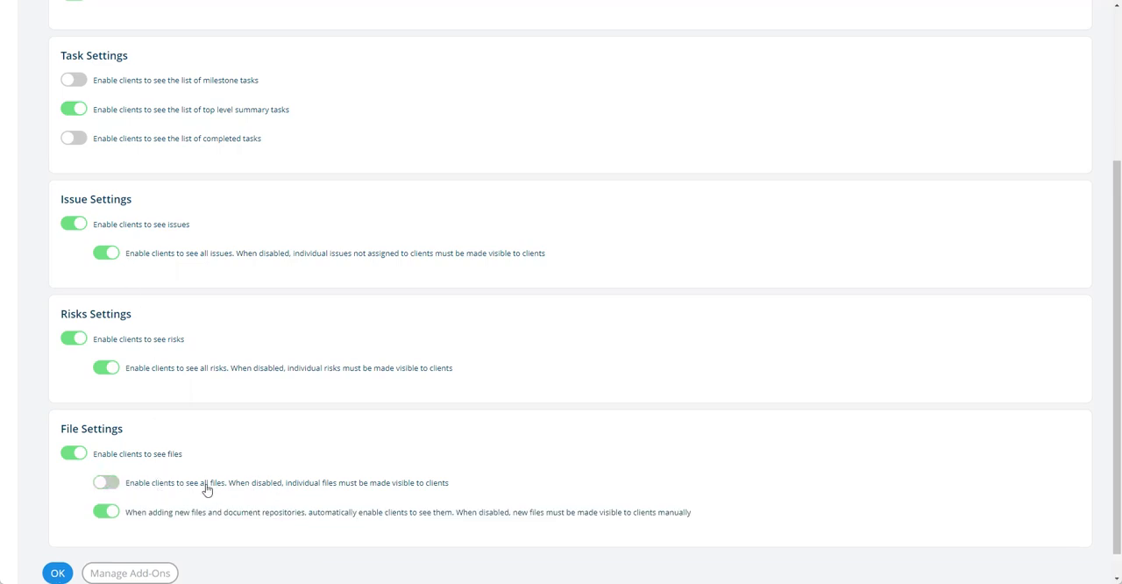
{"action": "left_click", "coordinate": [250, 489]}
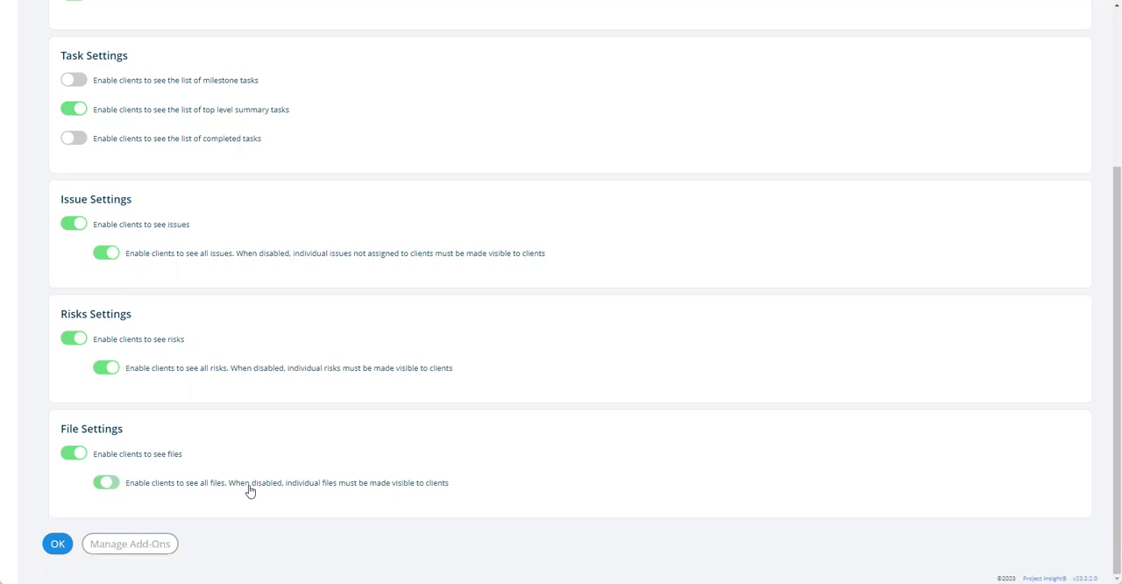
{"action": "left_click", "coordinate": [250, 489]}
{"action": "scroll", "coordinate": [249, 489], "scroll_direction": "down", "scroll_amount": 1}
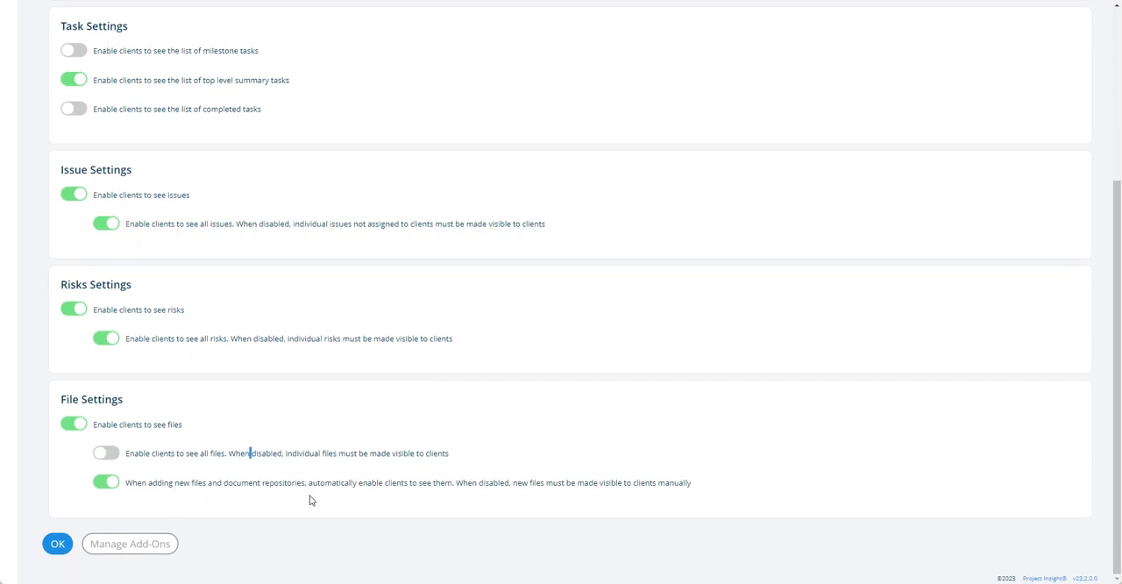
{"action": "left_click", "coordinate": [210, 456]}
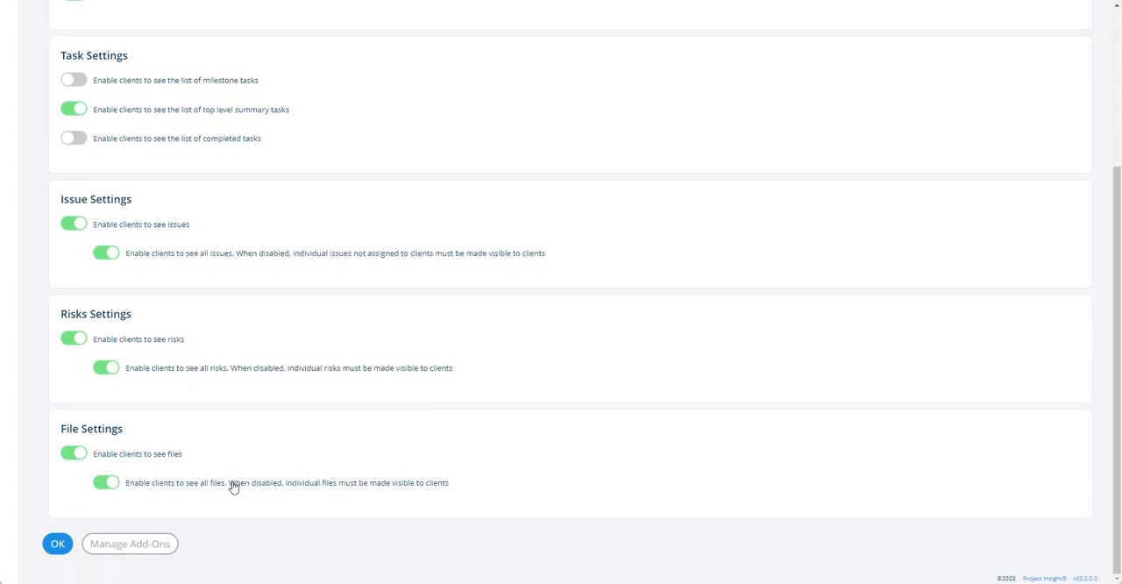
Disable clients seeing all files and toggle the option that automatically enables clients to see new files and document repositories
{"action": "left_click", "coordinate": [233, 488]}
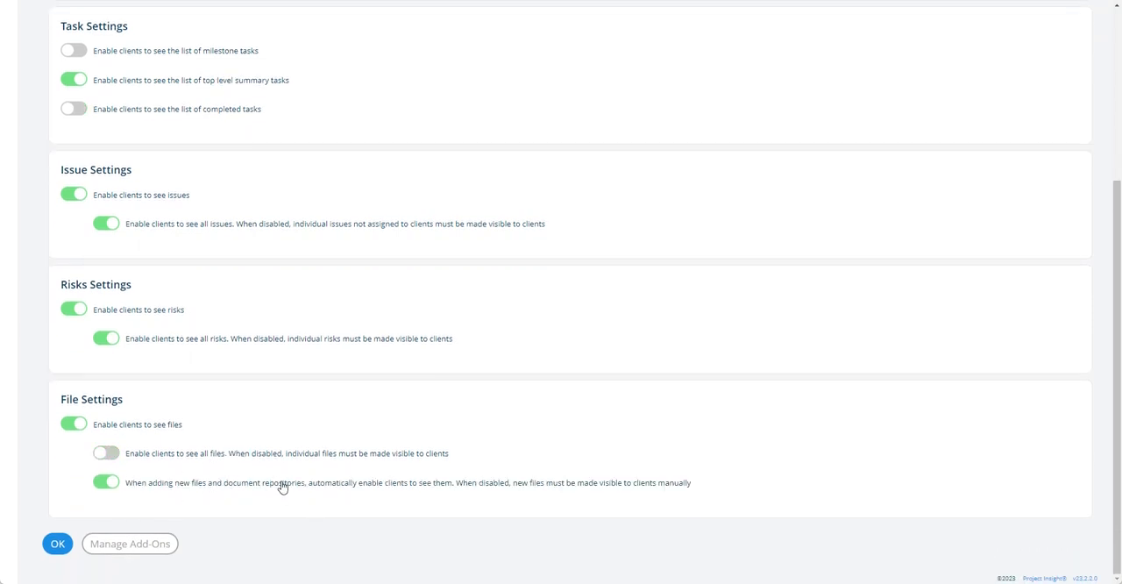
{"action": "left_click", "coordinate": [345, 490]}
{"action": "left_click", "coordinate": [228, 489]}
{"action": "left_click", "coordinate": [387, 487]}
{"action": "left_click", "coordinate": [310, 487]}
{"action": "left_click", "coordinate": [350, 488]}
Open the project options of the Globalex - Client Implementation project from the projects list
{"action": "scroll", "coordinate": [455, 281], "scroll_direction": "up", "scroll_amount": 3}
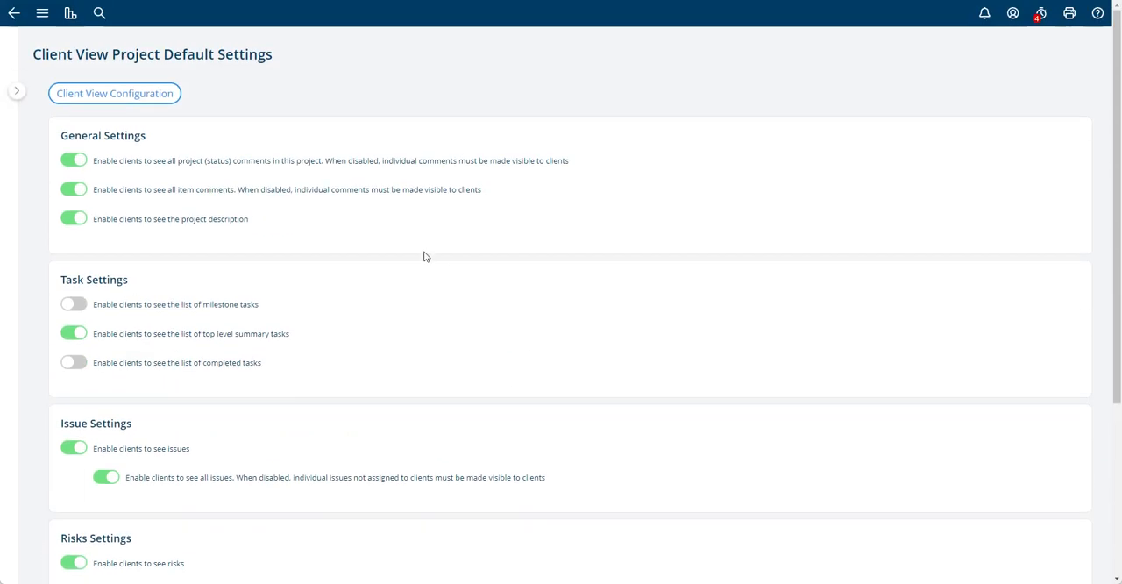
{"action": "left_click", "coordinate": [44, 14]}
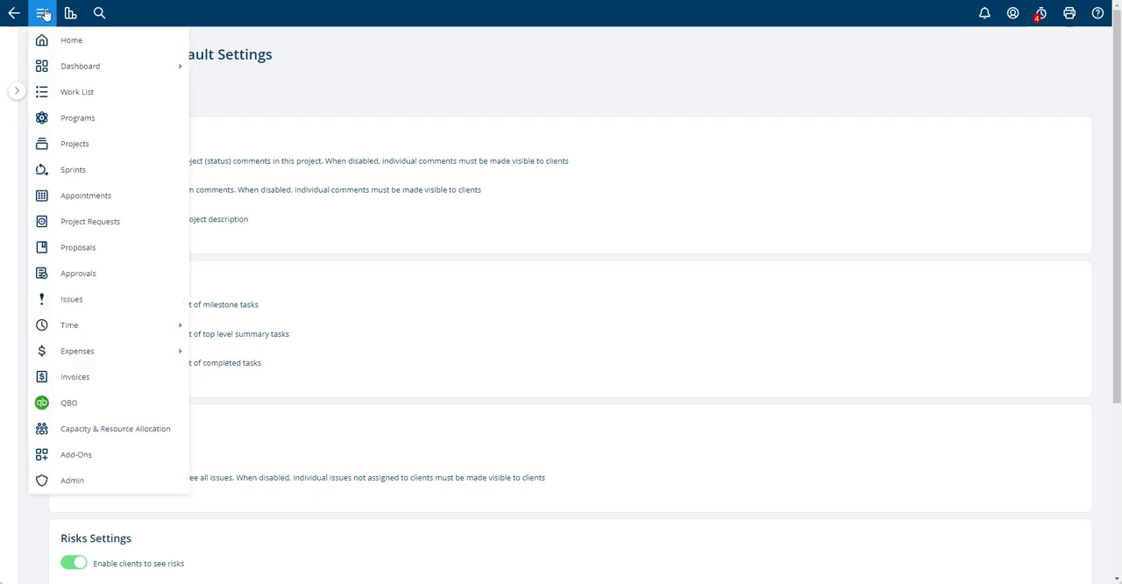
{"action": "left_click", "coordinate": [78, 146]}
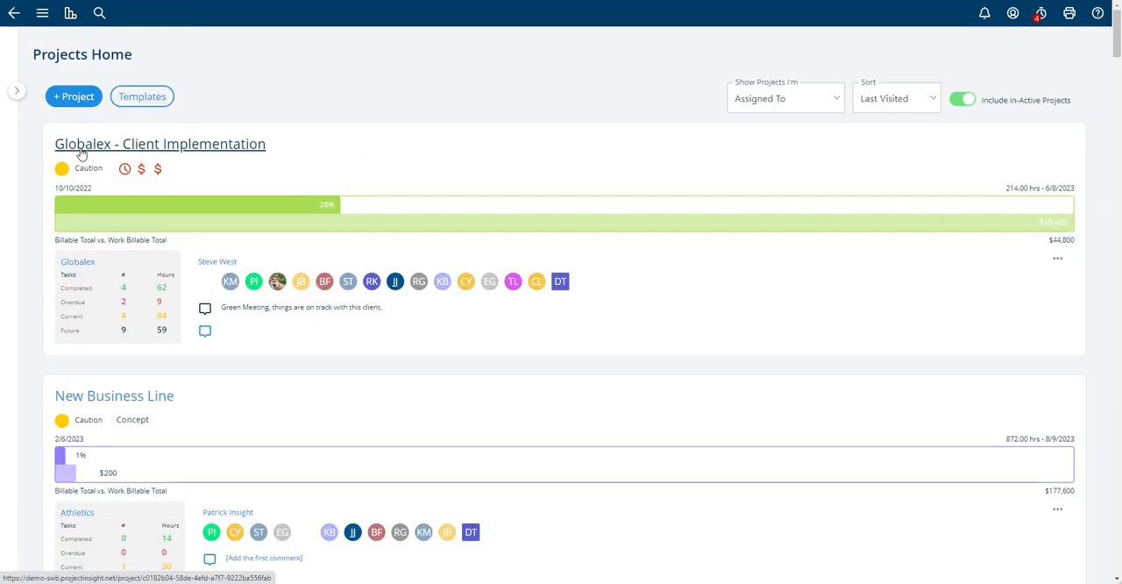
{"action": "left_click", "coordinate": [140, 148]}
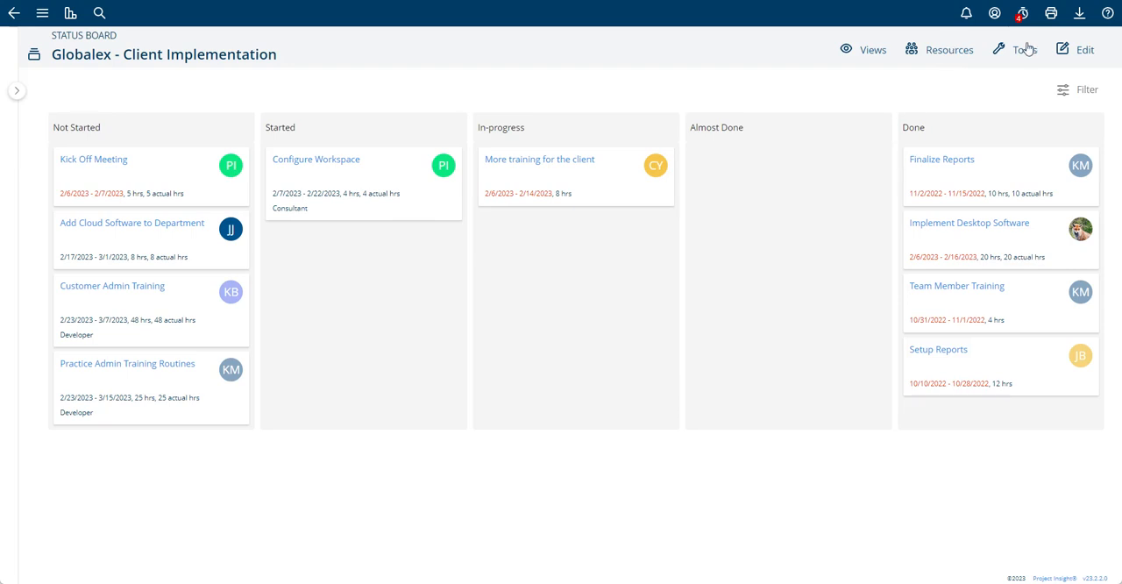
{"action": "left_click", "coordinate": [1071, 53]}
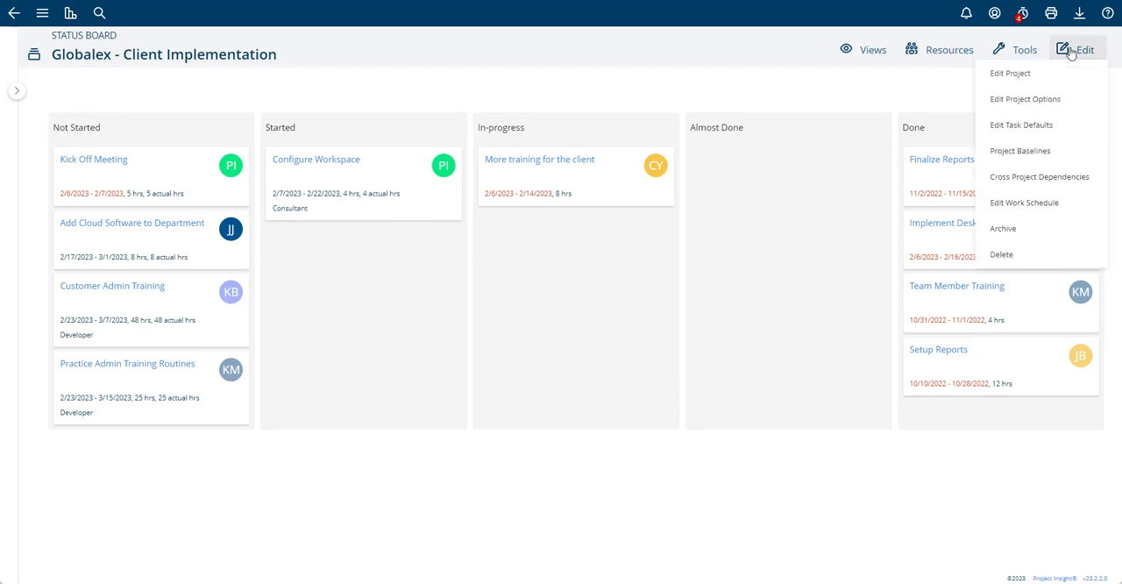
{"action": "left_click", "coordinate": [1021, 105]}
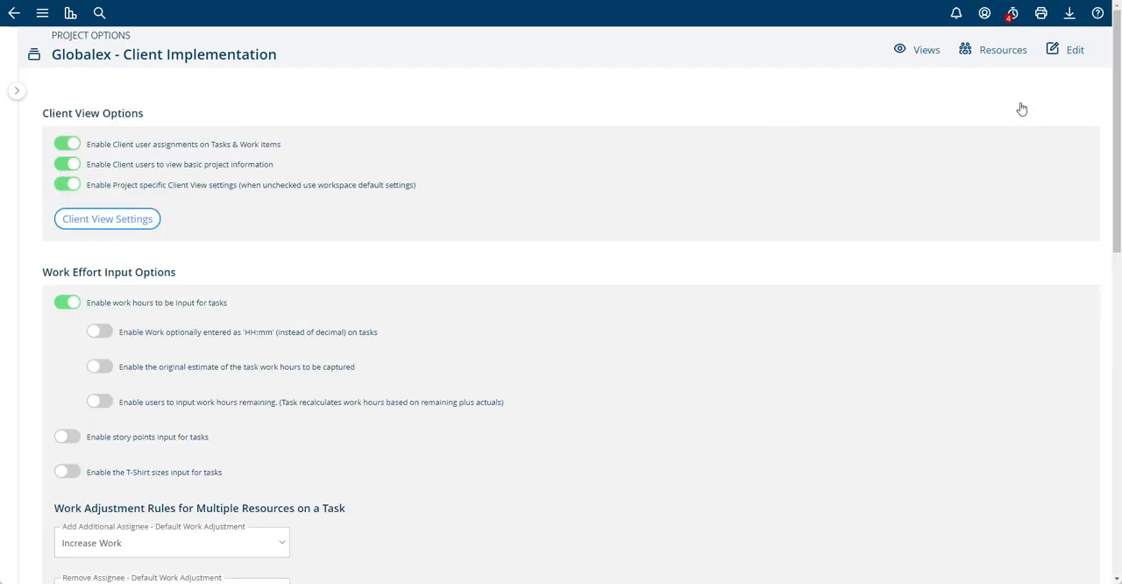
Toggle the project specific Client View settings off and back on, and review the project's Client View Settings
{"action": "left_click", "coordinate": [140, 188]}
{"action": "left_click", "coordinate": [135, 188]}
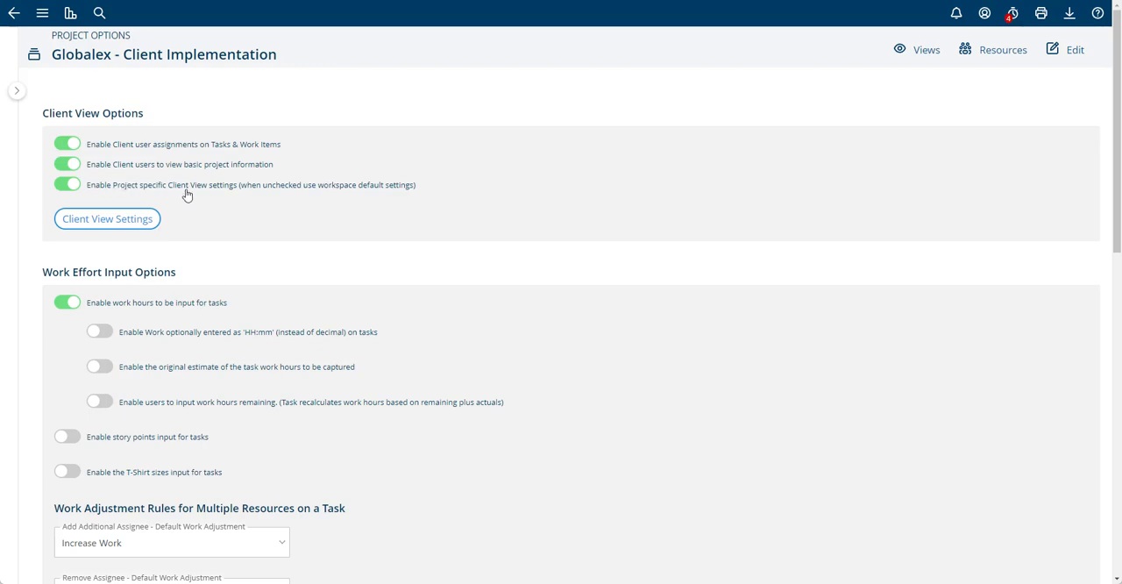
{"action": "left_click", "coordinate": [113, 222]}
{"action": "scroll", "coordinate": [306, 175], "scroll_direction": "down", "scroll_amount": 3}
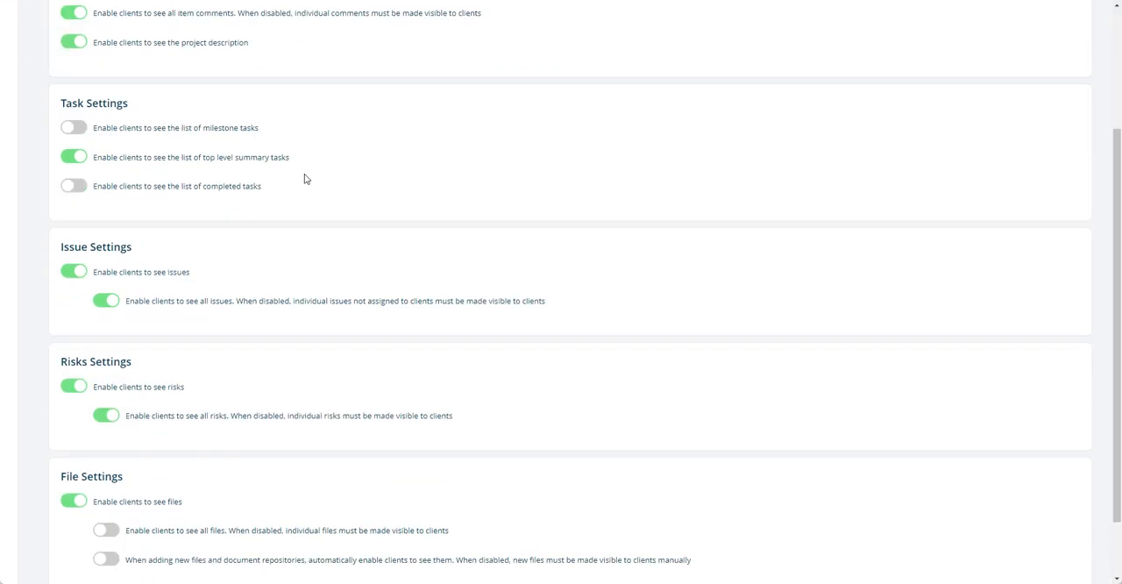
{"action": "scroll", "coordinate": [307, 250], "scroll_direction": "up", "scroll_amount": 3}
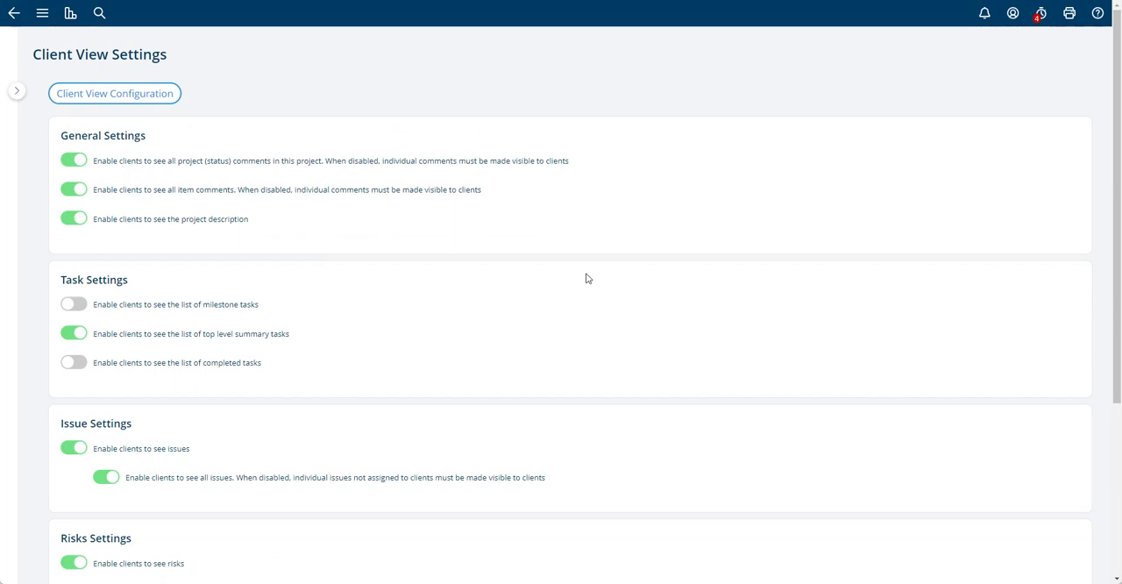
Return to the project options and disable the project specific Client View settings so the workspace defaults apply
{"action": "left_click", "coordinate": [14, 13]}
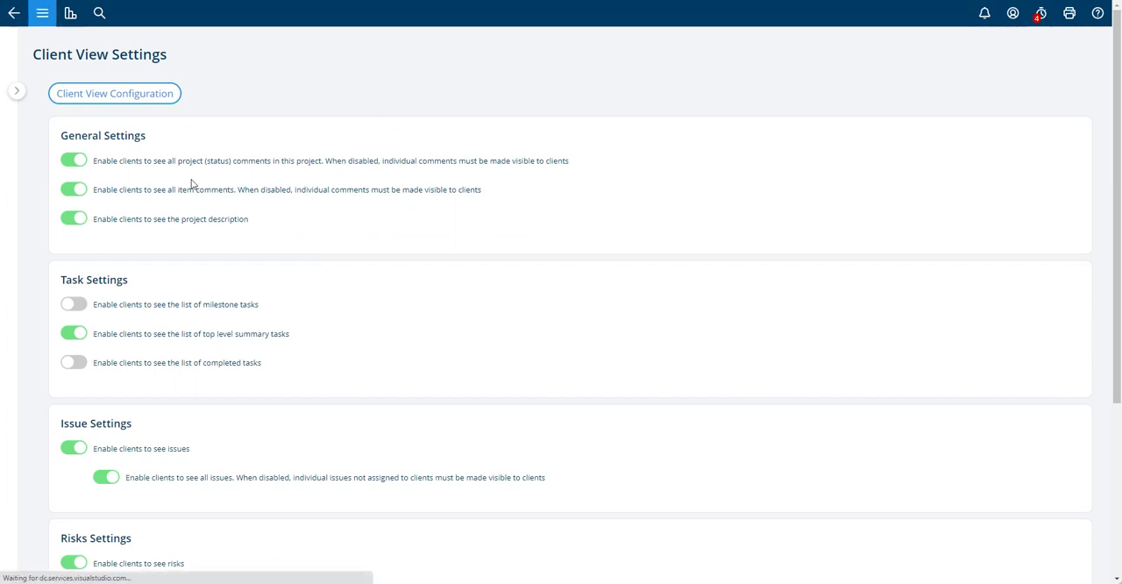
{"action": "left_click", "coordinate": [125, 187]}
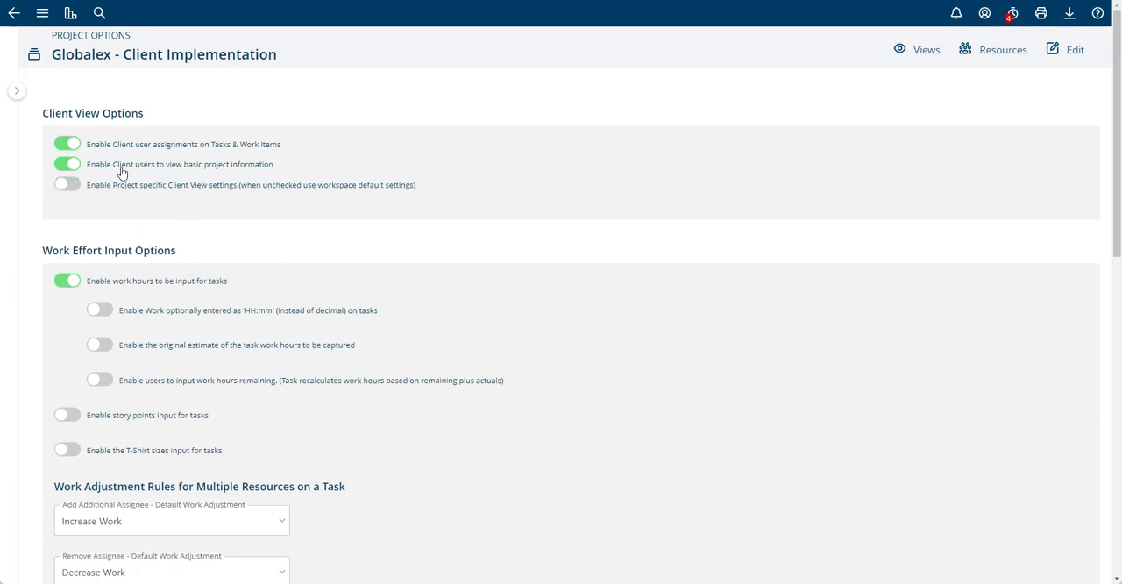
Toggle the project's options for client users viewing basic project information and client user assignments off and back on
{"action": "left_click", "coordinate": [168, 163]}
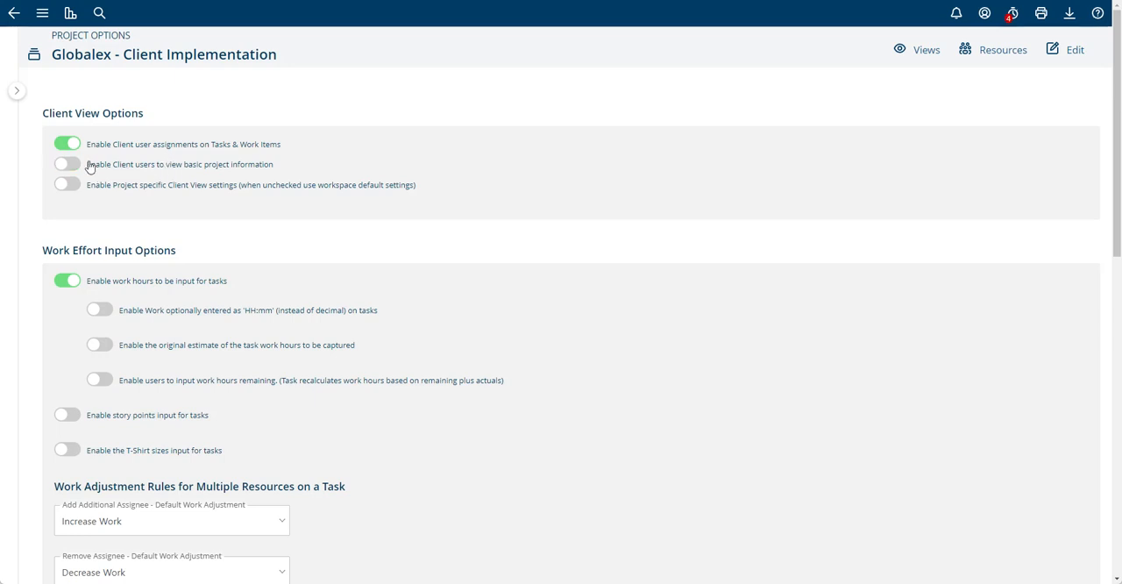
{"action": "left_click", "coordinate": [147, 171]}
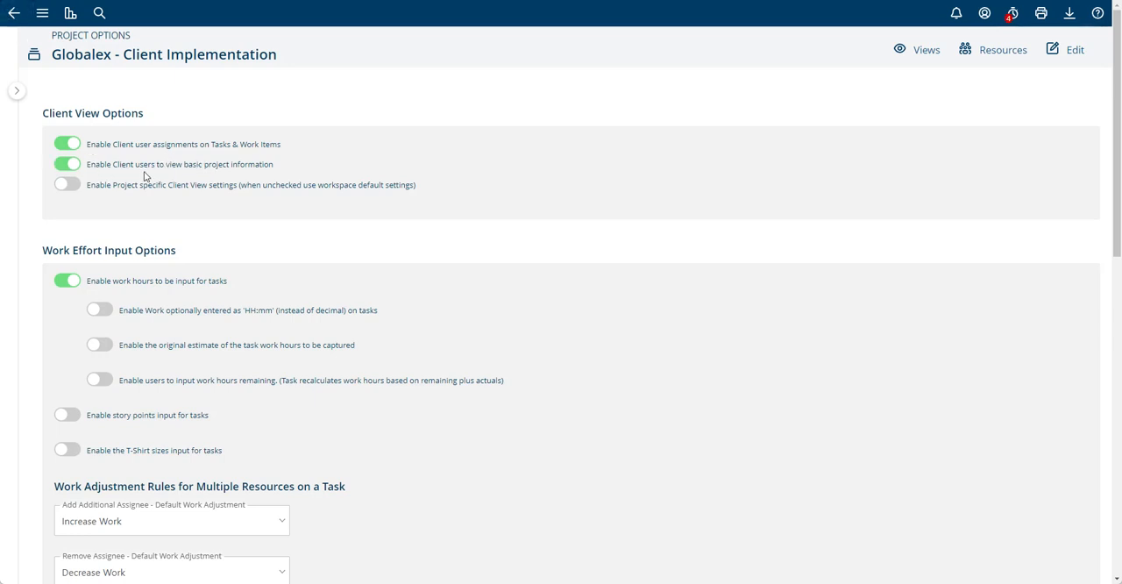
{"action": "left_click", "coordinate": [127, 166]}
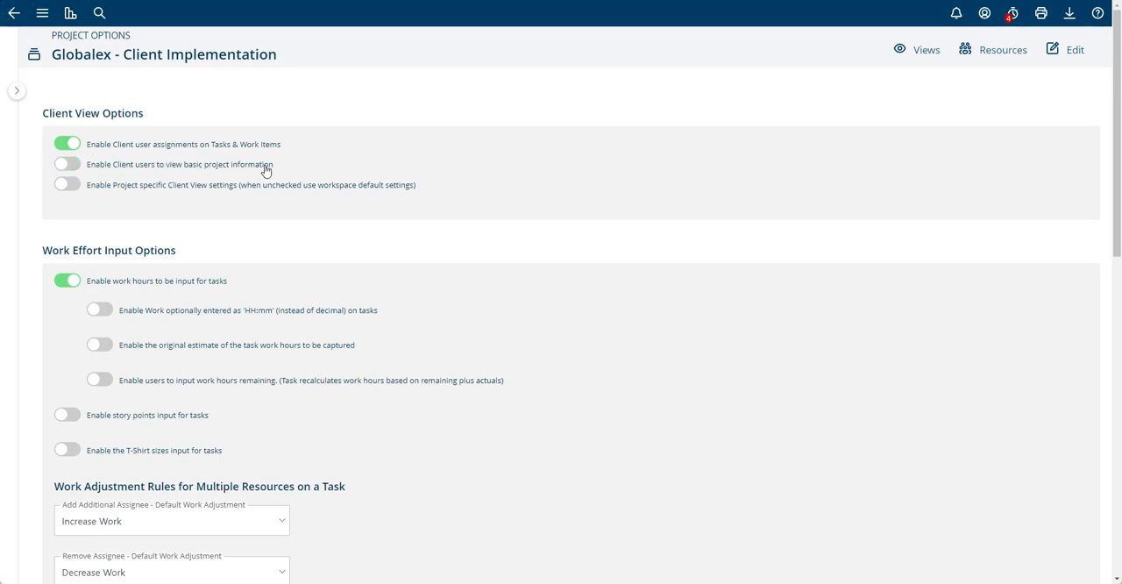
{"action": "left_click", "coordinate": [145, 149]}
{"action": "left_click", "coordinate": [192, 153]}
{"action": "left_click", "coordinate": [180, 170]}
Review the project's resource list and return to the project options
{"action": "left_click", "coordinate": [1004, 50]}
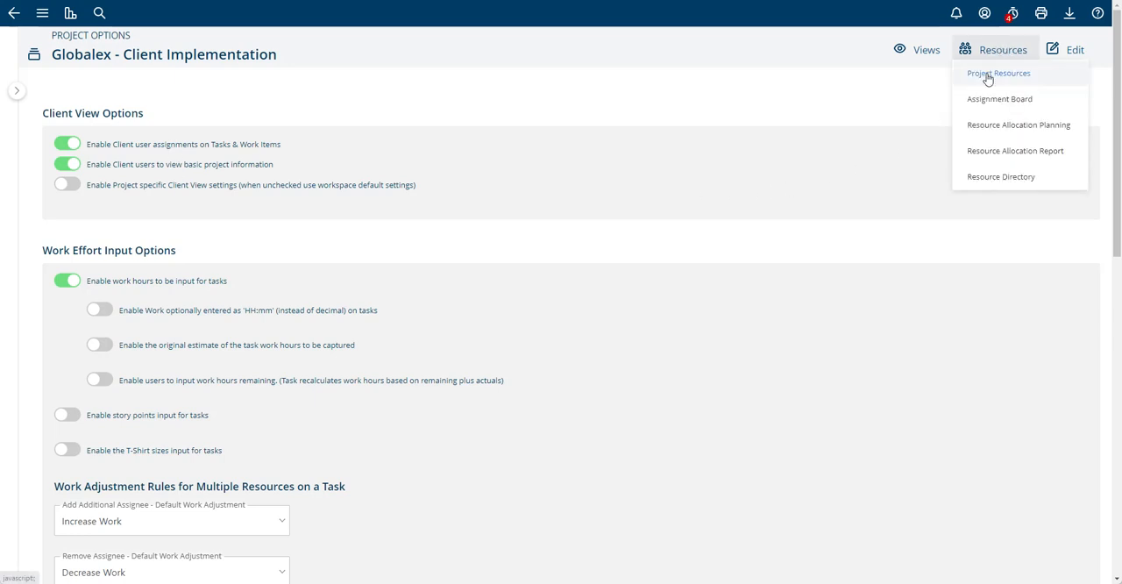
{"action": "left_click", "coordinate": [997, 73]}
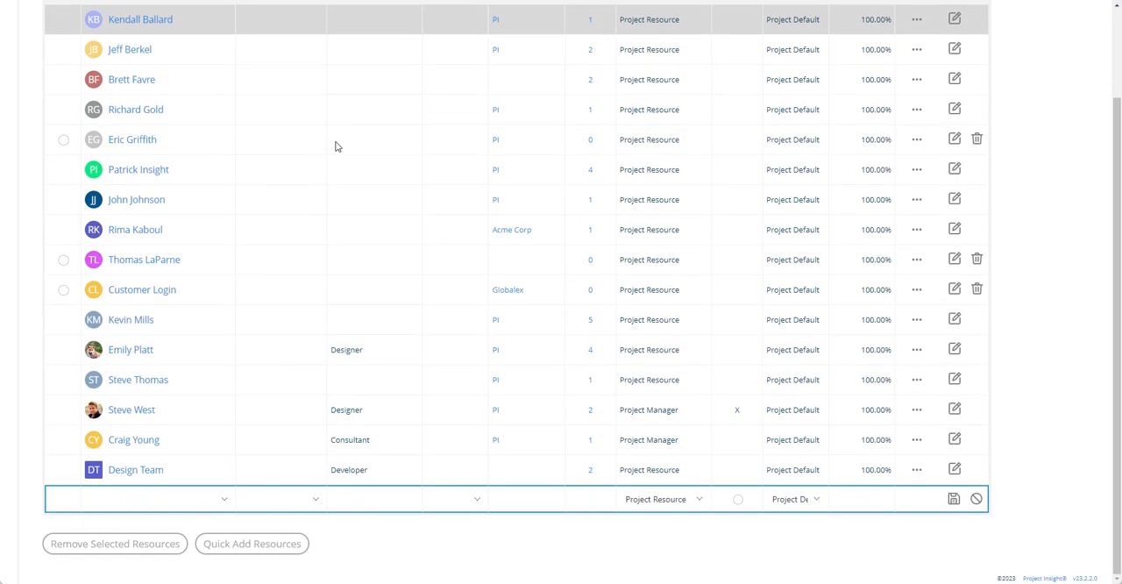
{"action": "scroll", "coordinate": [337, 146], "scroll_direction": "up", "scroll_amount": 2}
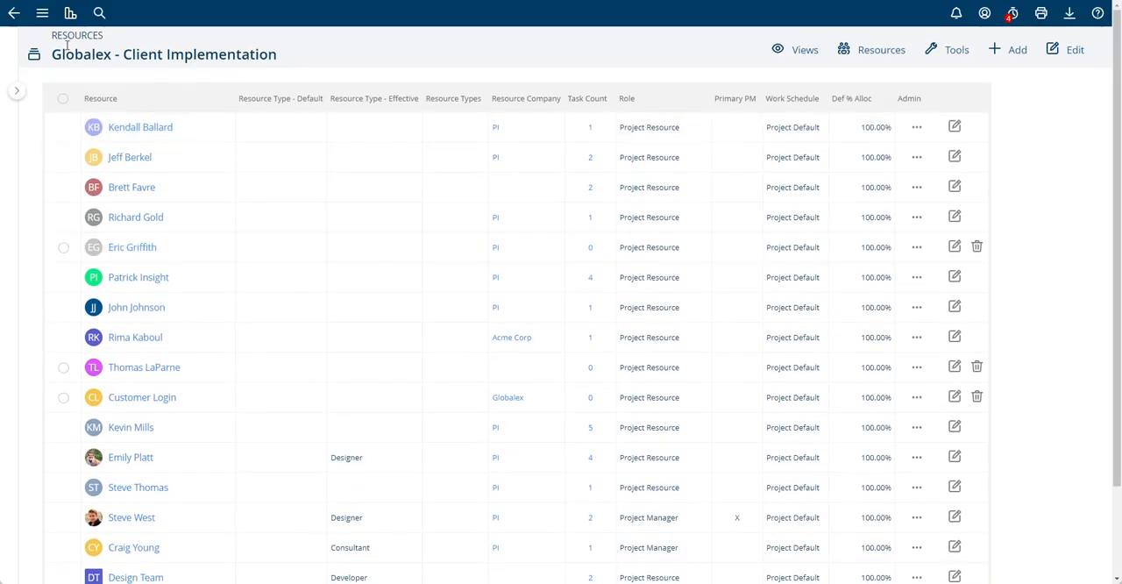
{"action": "left_click", "coordinate": [14, 13]}
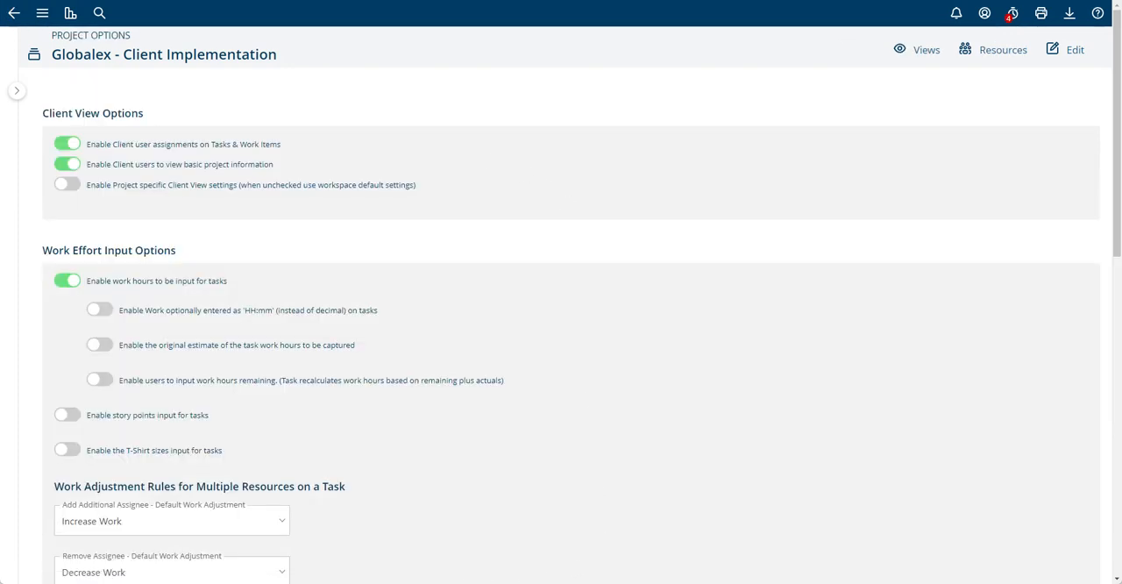